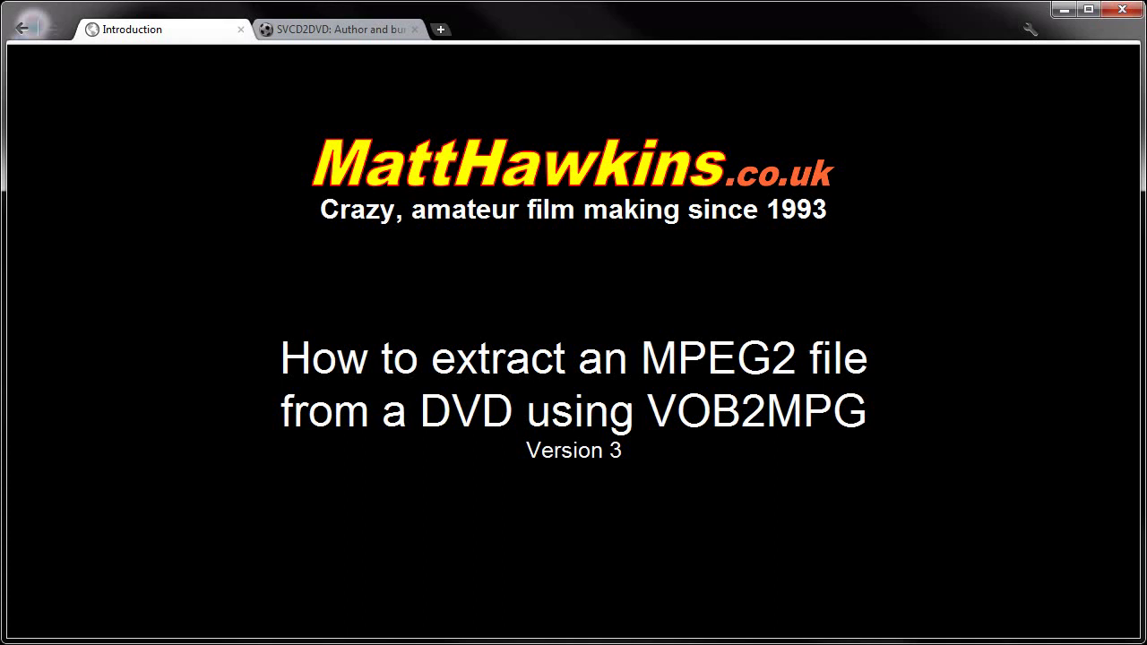
On the SVCD2DVD site, go to the VOB2MPG page and scroll to its version comparison table
{"action": "left_click", "coordinate": [278, 28]}
{"action": "left_click", "coordinate": [309, 29]}
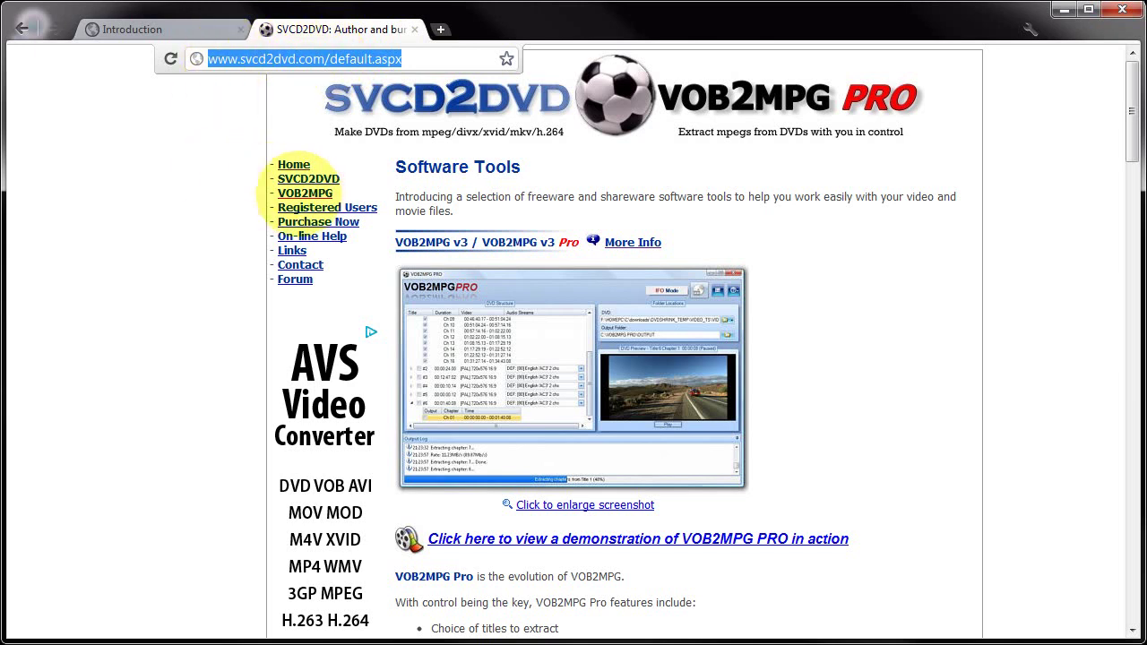
{"action": "left_click", "coordinate": [303, 192]}
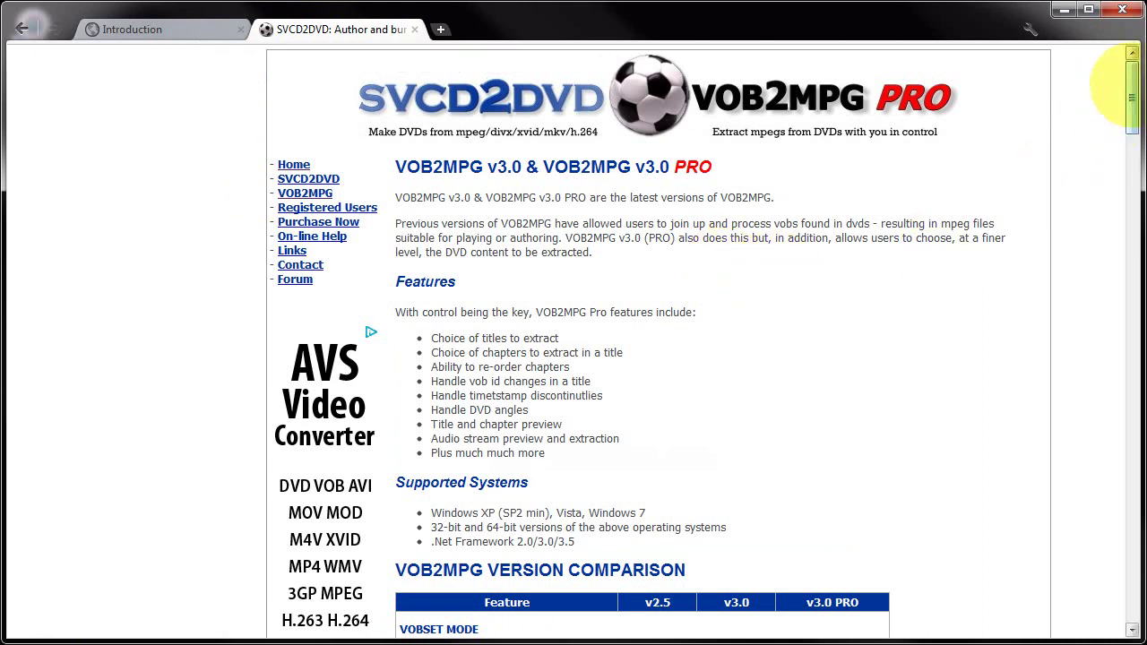
{"action": "left_click_drag", "start_coordinate": [1131, 89], "coordinate": [1130, 150]}
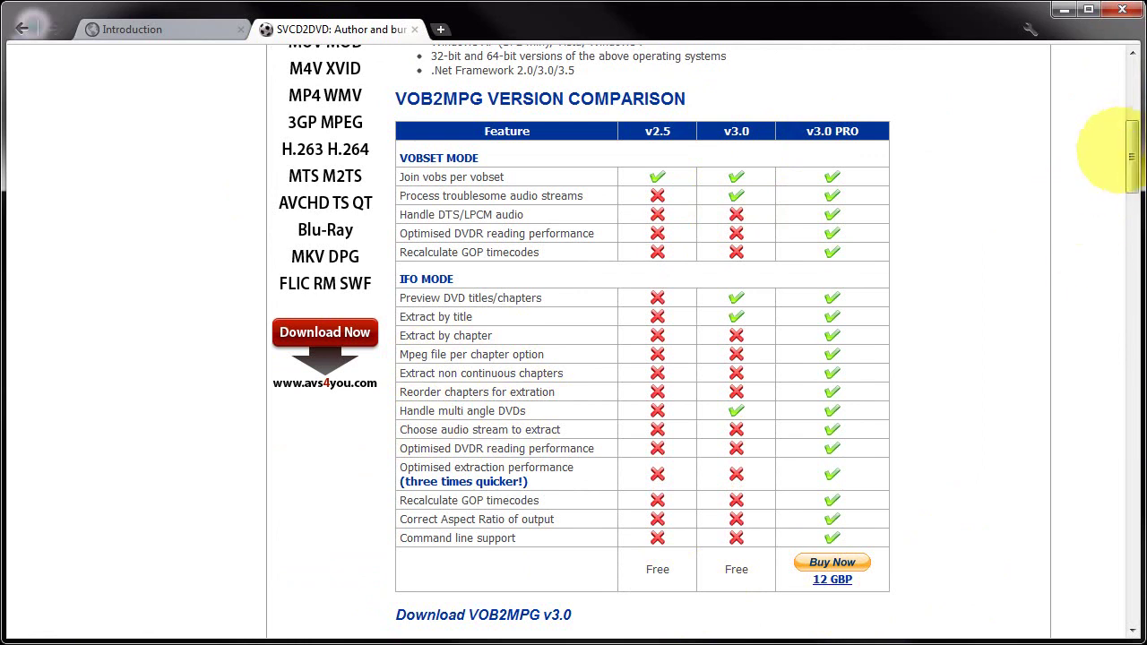
{"action": "left_click_drag", "start_coordinate": [1130, 140], "coordinate": [1114, 175]}
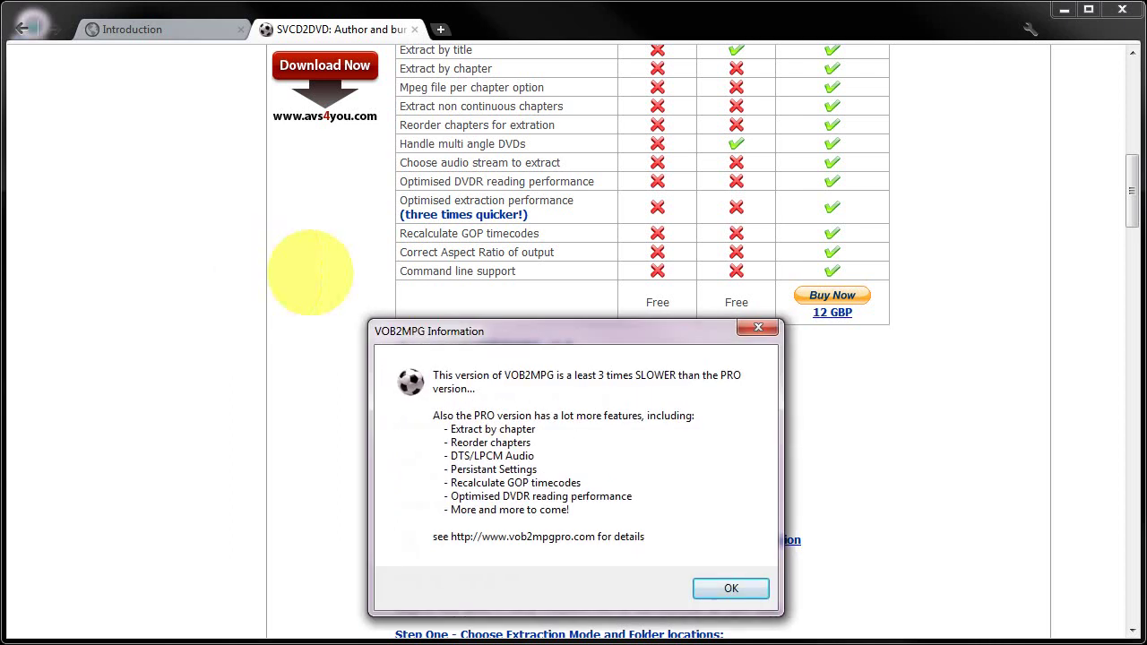
Dismiss the VOB2MPG information notice, move the main window up, and switch extraction to VOBSET Mode
{"action": "left_click_drag", "start_coordinate": [549, 330], "coordinate": [571, 184]}
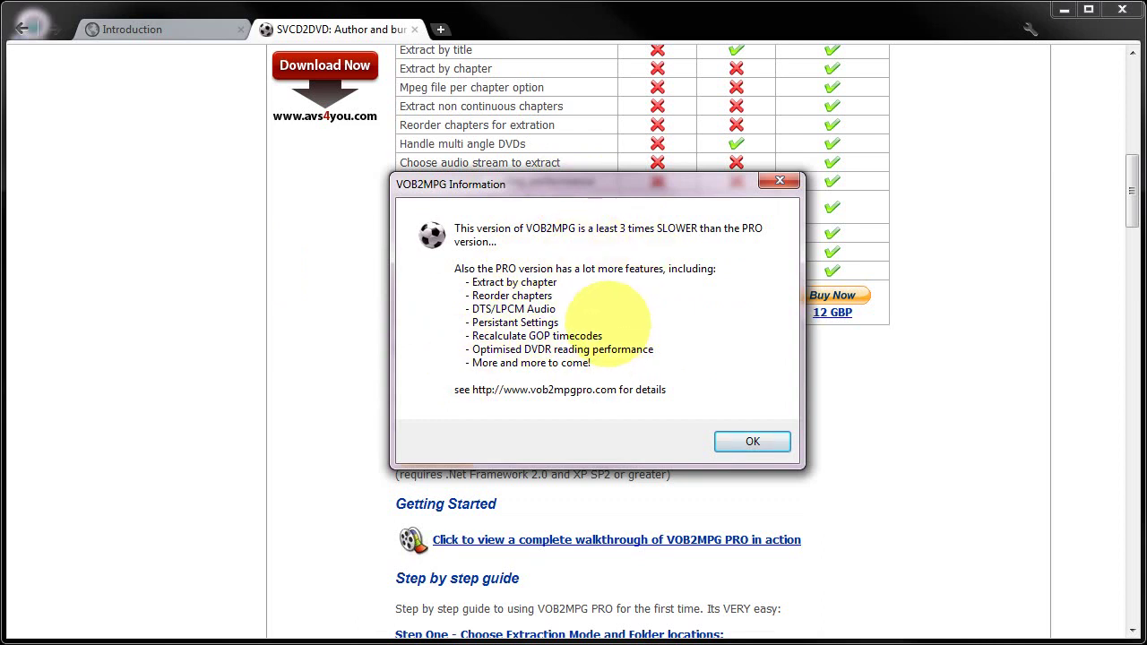
{"action": "left_click", "coordinate": [751, 440]}
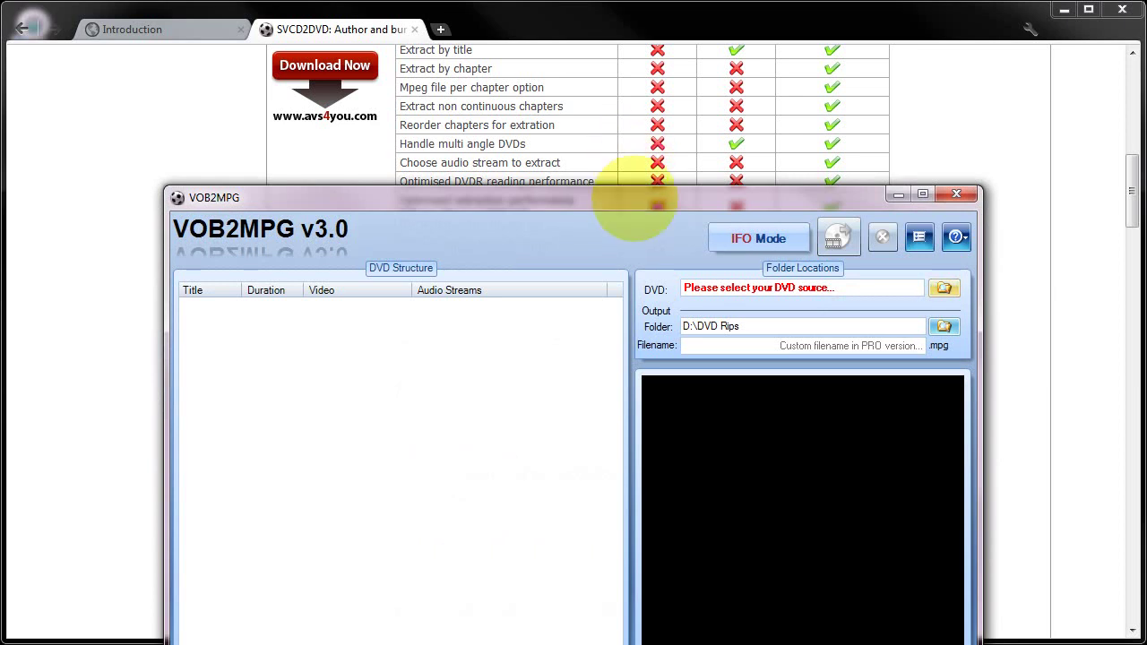
{"action": "left_click_drag", "start_coordinate": [622, 202], "coordinate": [630, 97]}
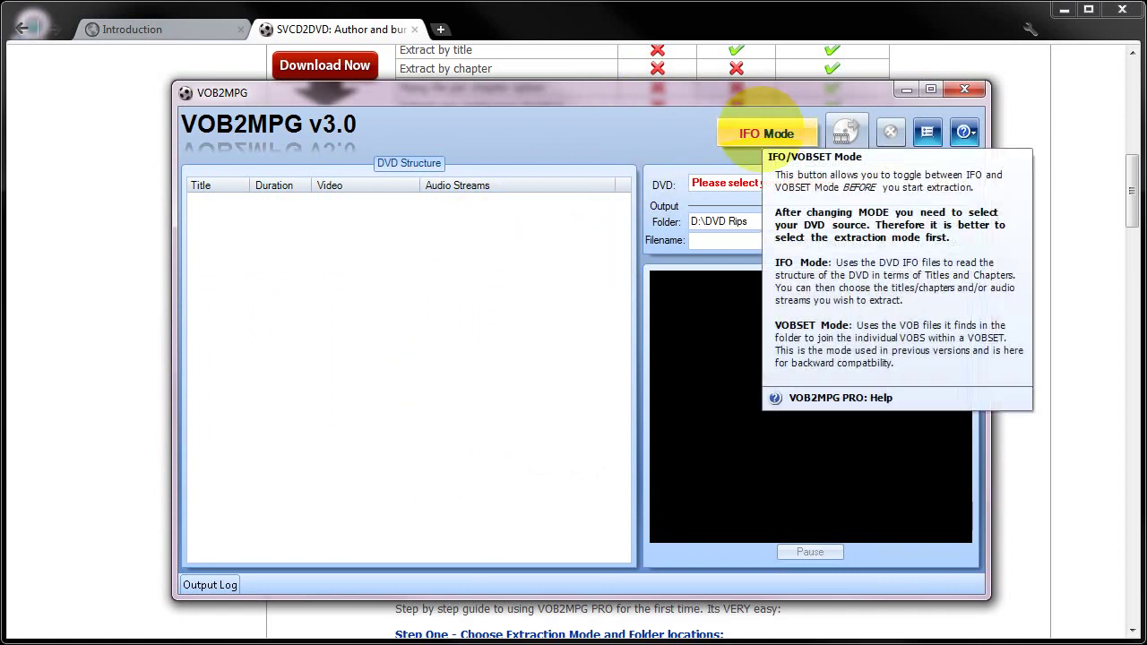
{"action": "left_click", "coordinate": [761, 130]}
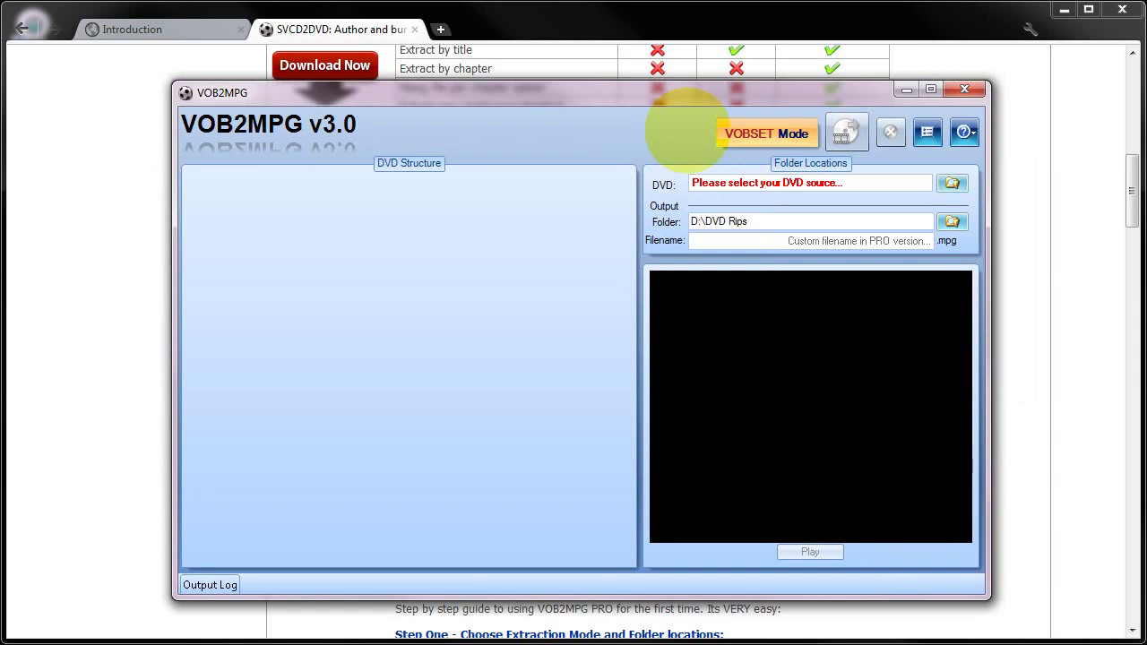
Switch extraction from VOBSET Mode back to IFO Mode
{"action": "left_click", "coordinate": [766, 133]}
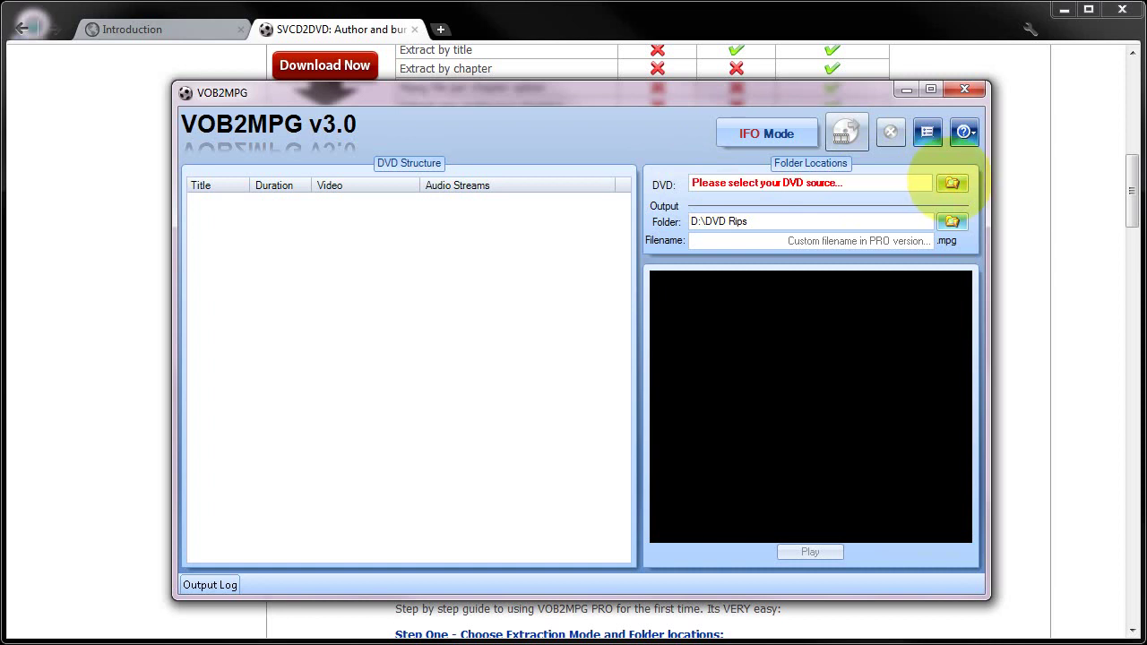
Load DVD Rips > FullDisc > HOLLOW_POINT > VIDEO_TS > VIDEO_TS.IFO as the DVD source
{"action": "left_click", "coordinate": [945, 184]}
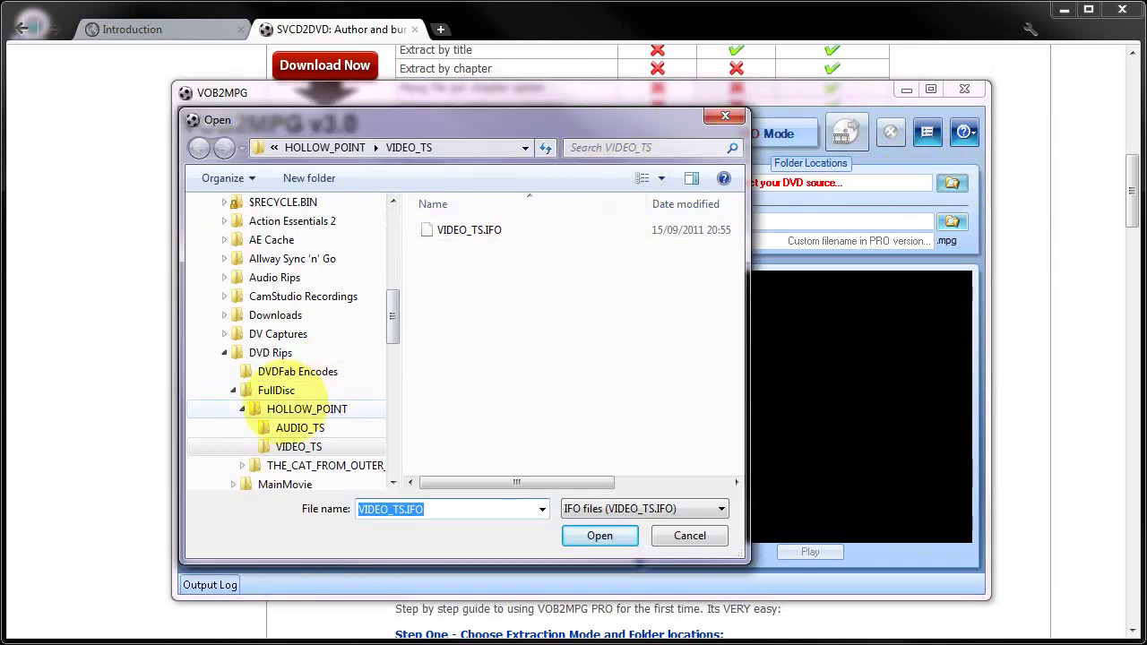
{"action": "left_click", "coordinate": [296, 409]}
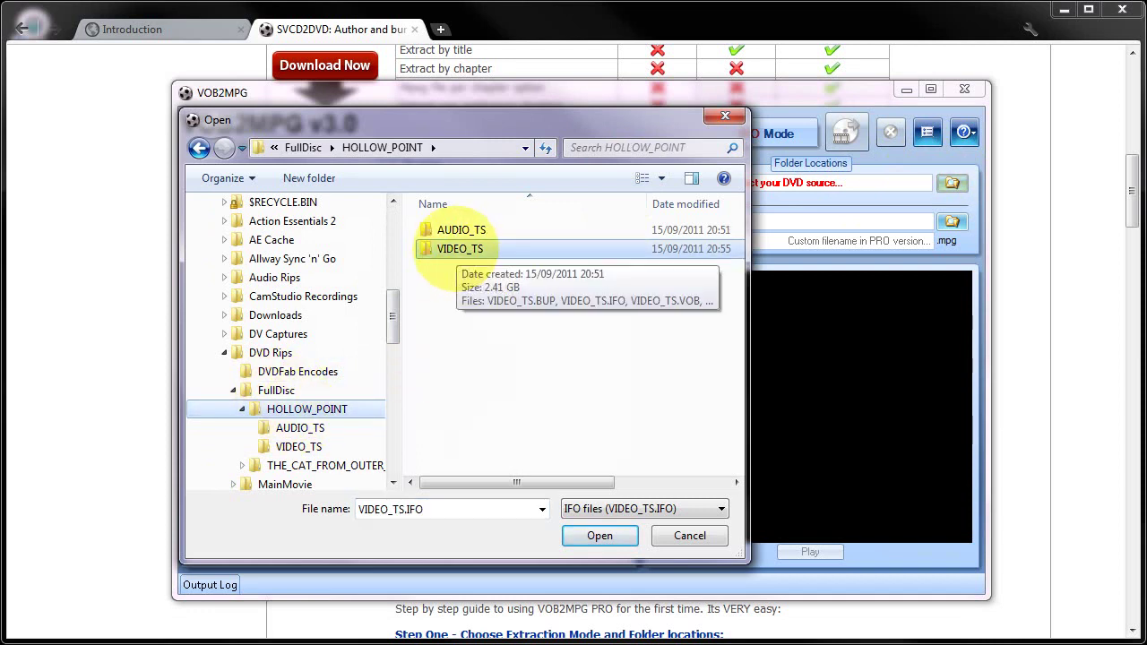
{"action": "double_click", "coordinate": [460, 249]}
{"action": "left_click", "coordinate": [462, 231]}
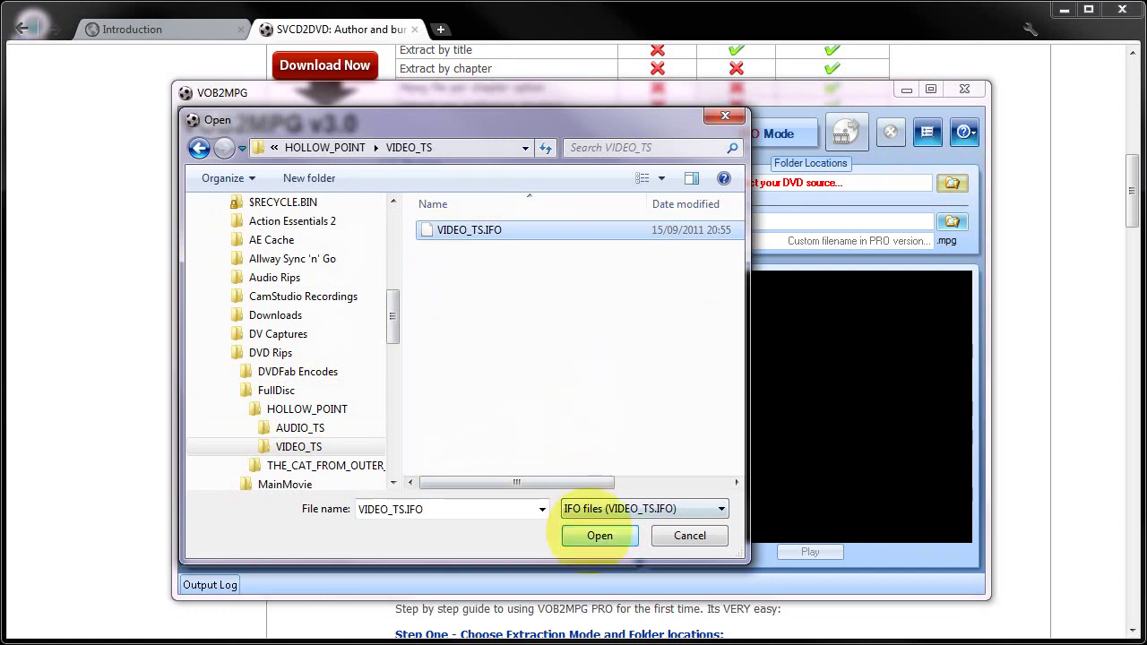
{"action": "left_click", "coordinate": [599, 534]}
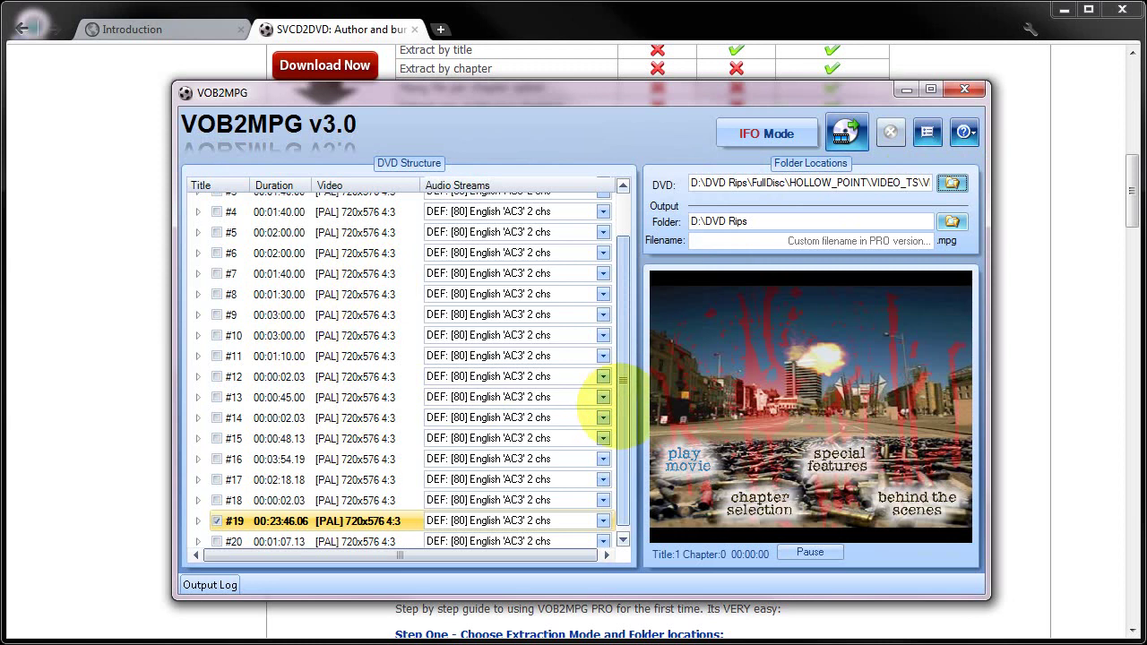
Tick titles #1 and #5 in the DVD structure list for extraction
{"action": "left_click_drag", "start_coordinate": [613, 408], "coordinate": [620, 318]}
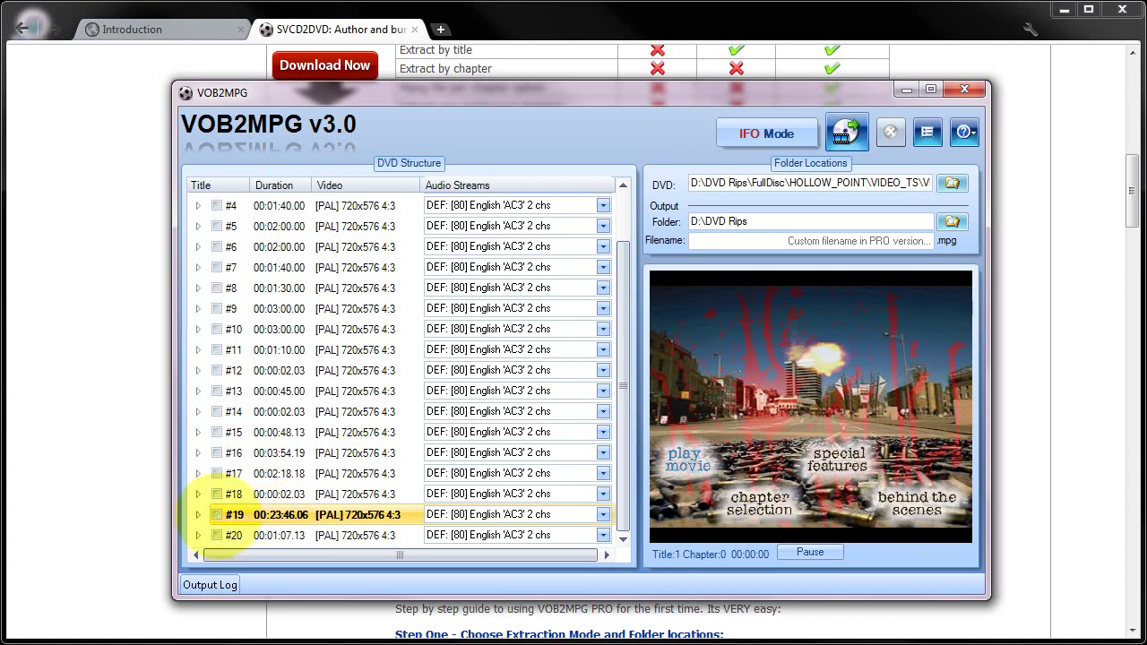
{"action": "left_click_drag", "start_coordinate": [620, 397], "coordinate": [622, 286]}
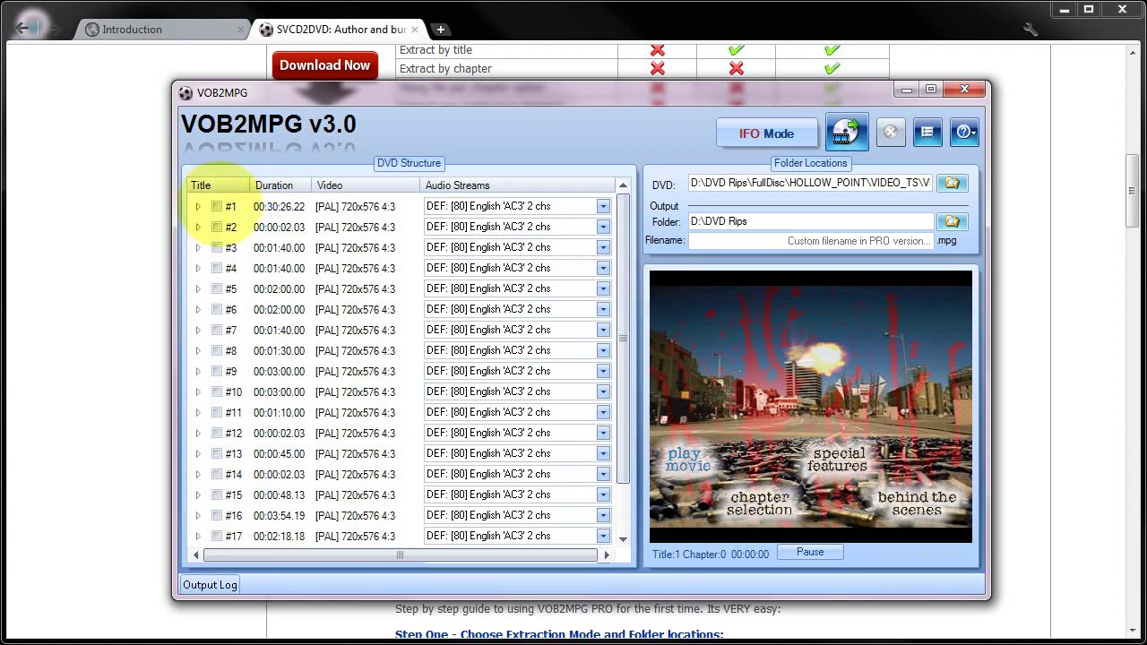
{"action": "left_click", "coordinate": [216, 206]}
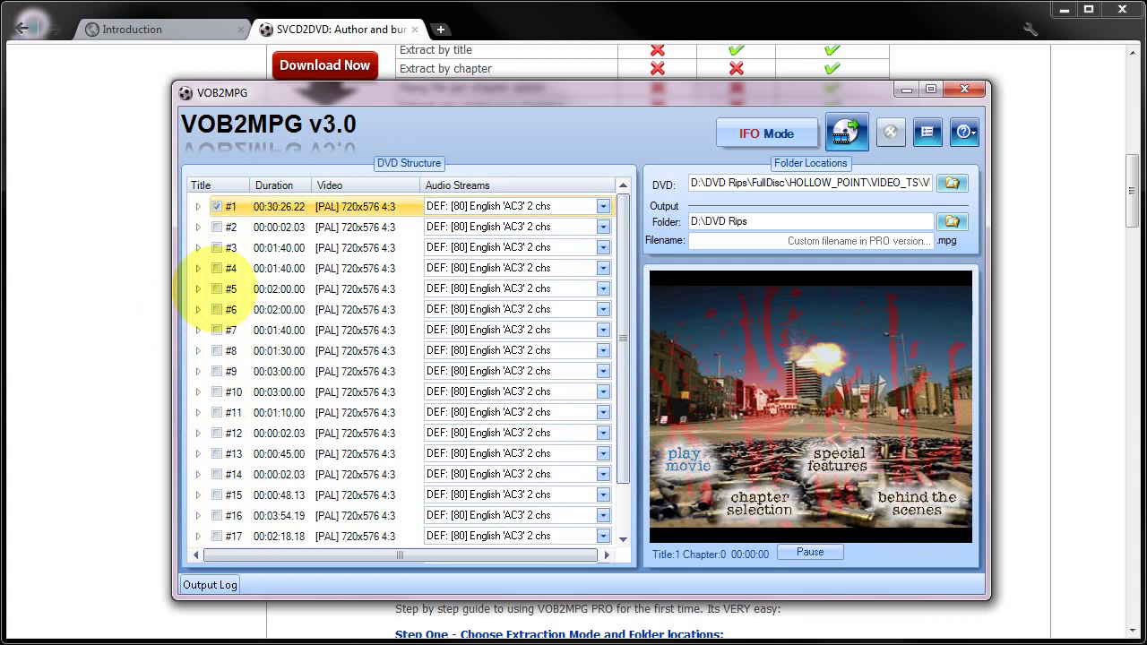
{"action": "left_click", "coordinate": [216, 289]}
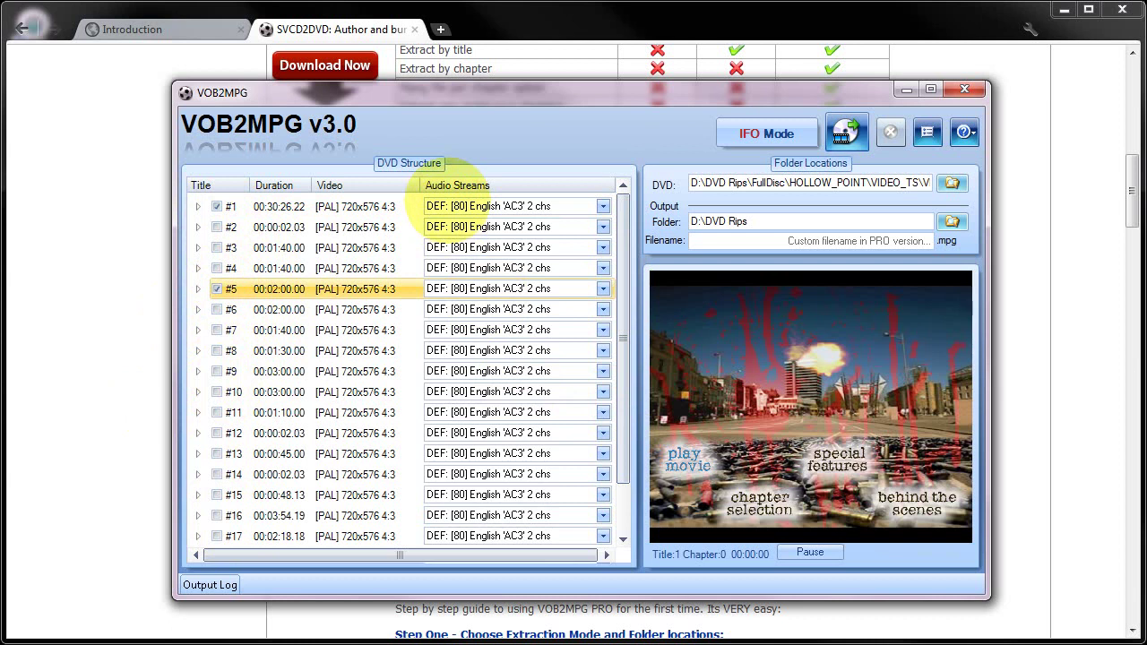
Keep title #1's default English AC3 audio stream and review its ten chapters
{"action": "left_click", "coordinate": [445, 206]}
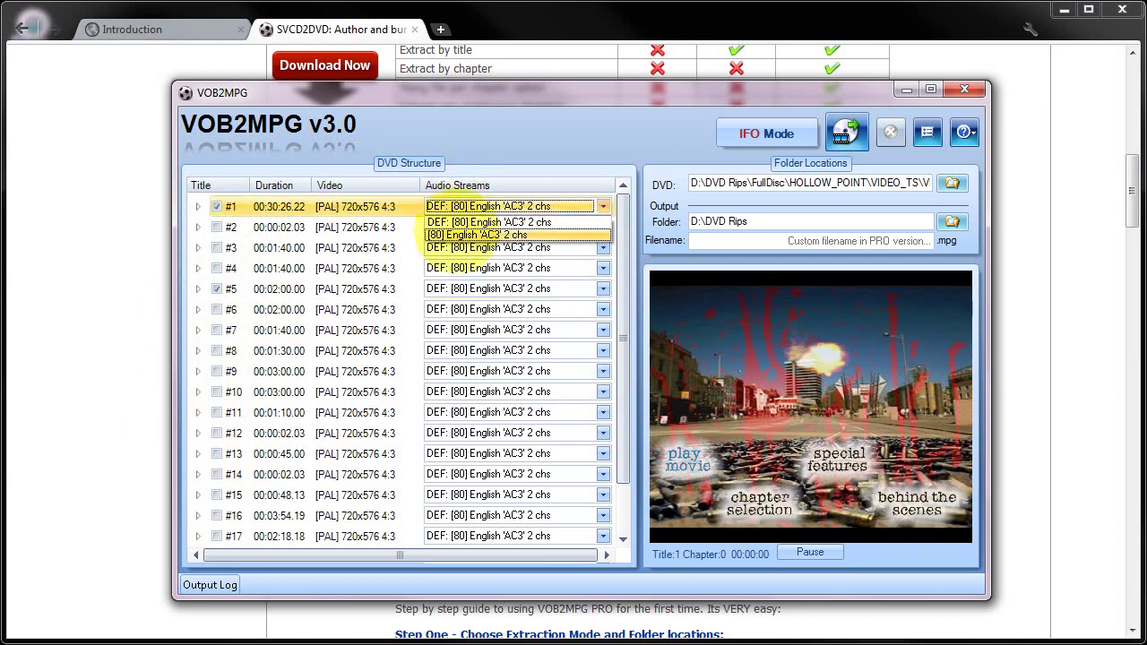
{"action": "left_click", "coordinate": [497, 222]}
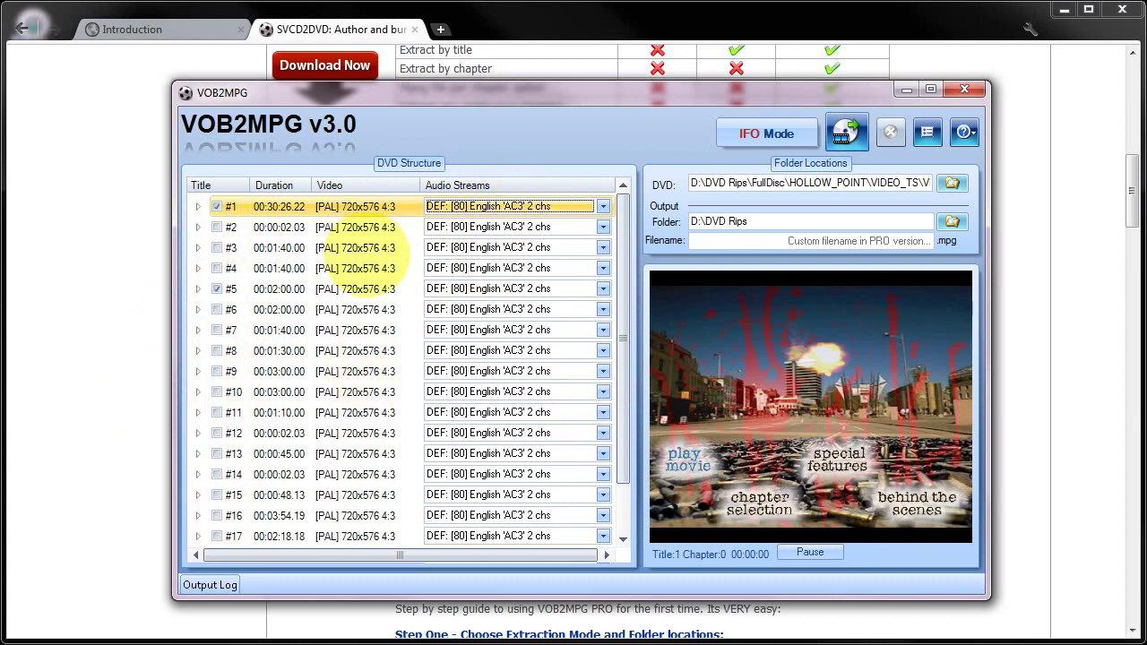
{"action": "left_click", "coordinate": [502, 206]}
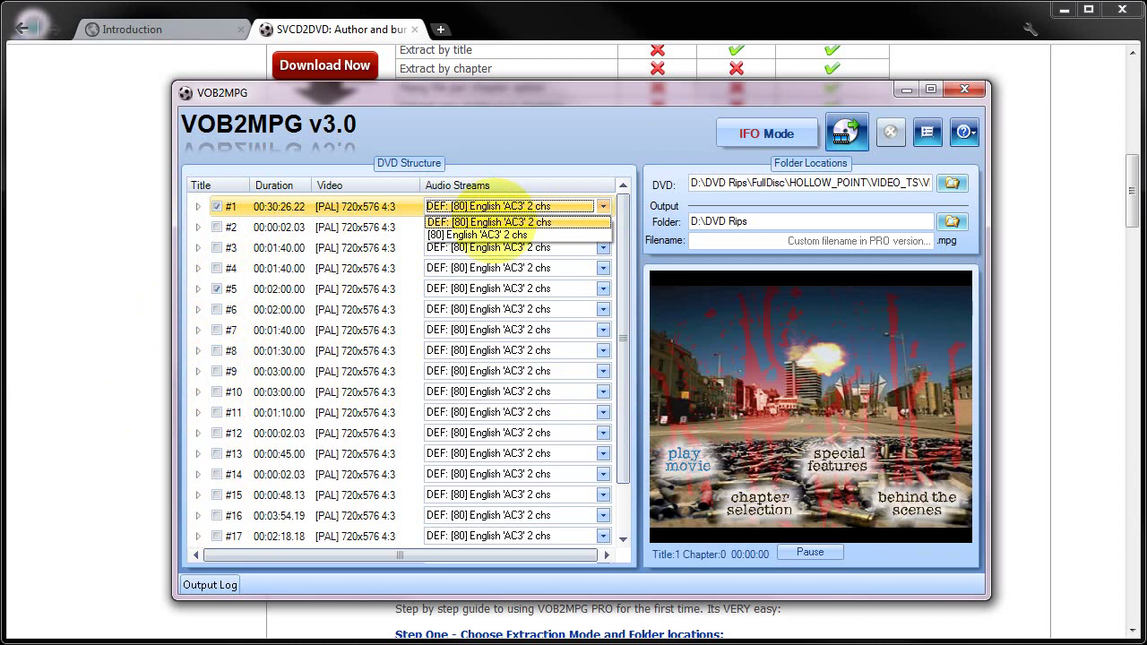
{"action": "left_click", "coordinate": [491, 222]}
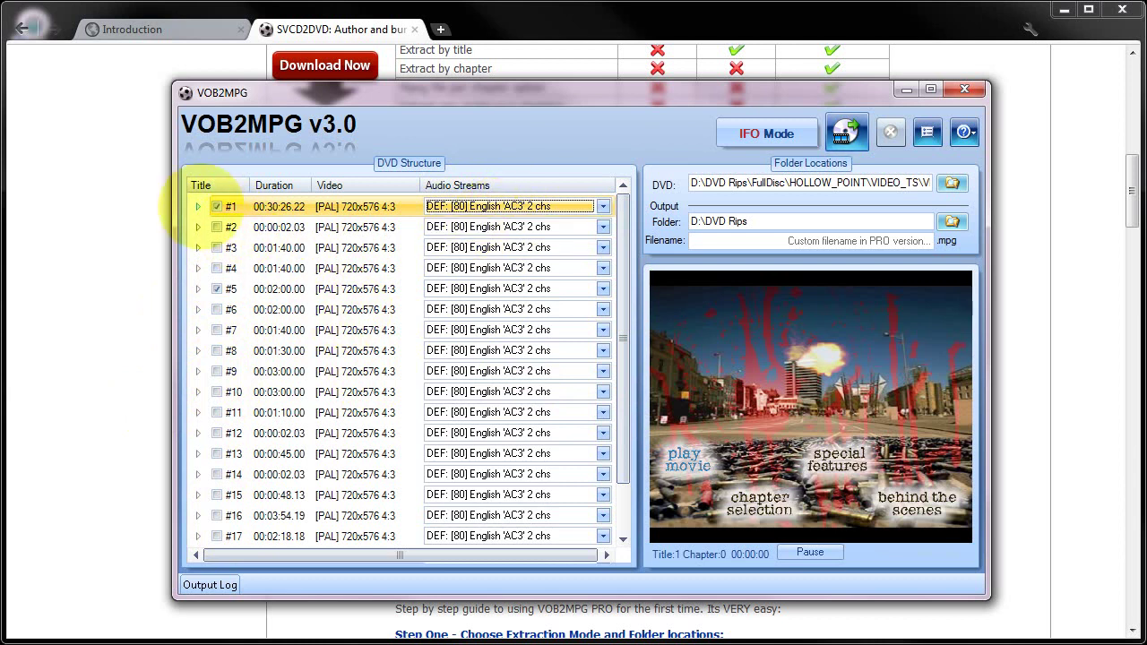
{"action": "left_click", "coordinate": [198, 207]}
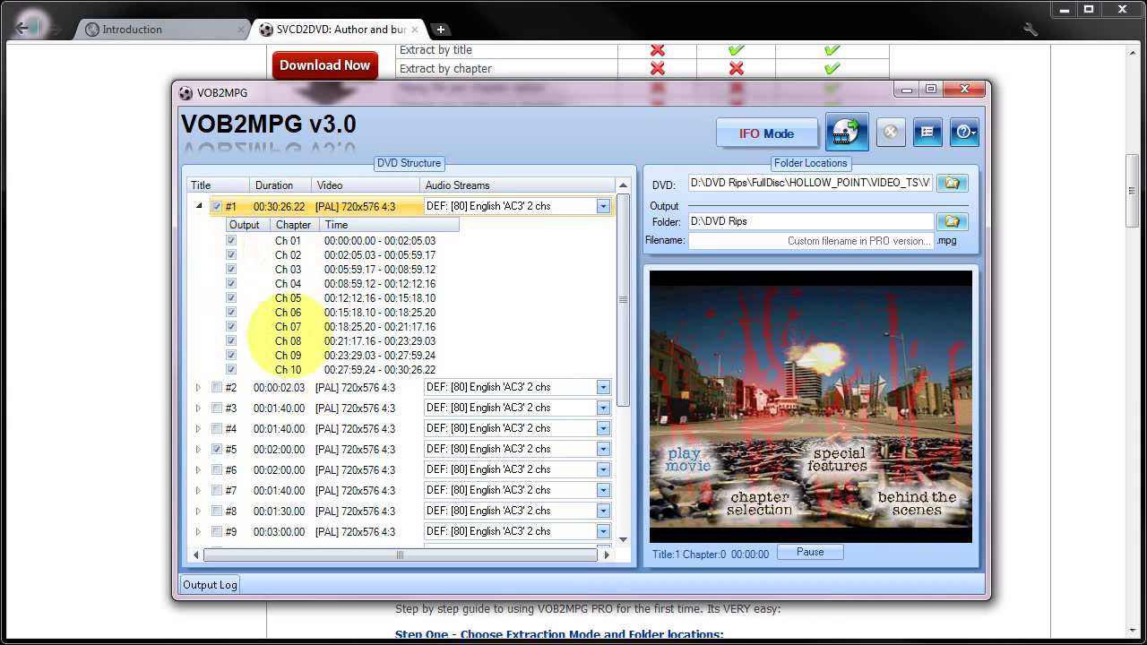
{"action": "left_click", "coordinate": [198, 207]}
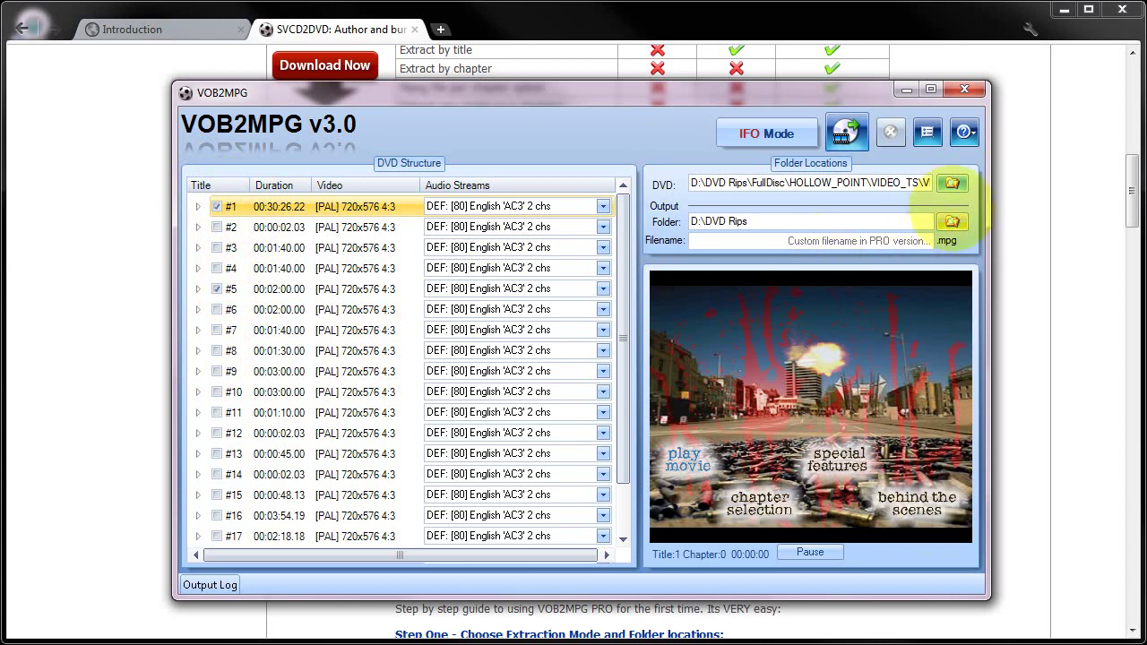
Set the output folder to D:\DVD Rips\VOB2MPG and start extracting the ticked titles
{"action": "left_click", "coordinate": [951, 221]}
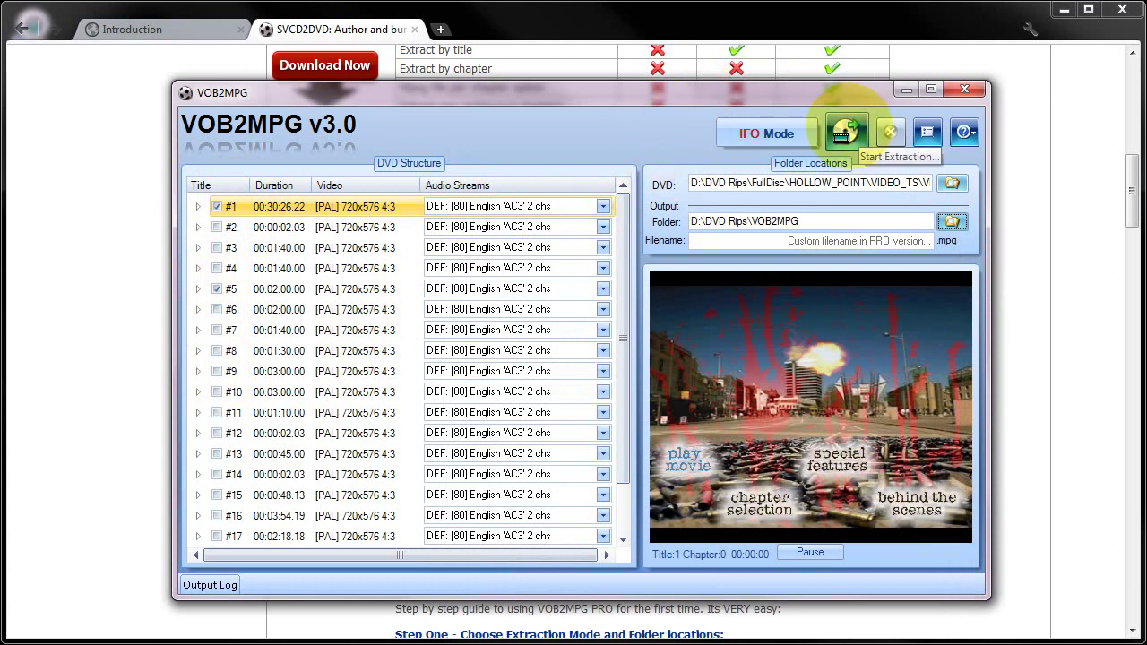
{"action": "left_click", "coordinate": [846, 133]}
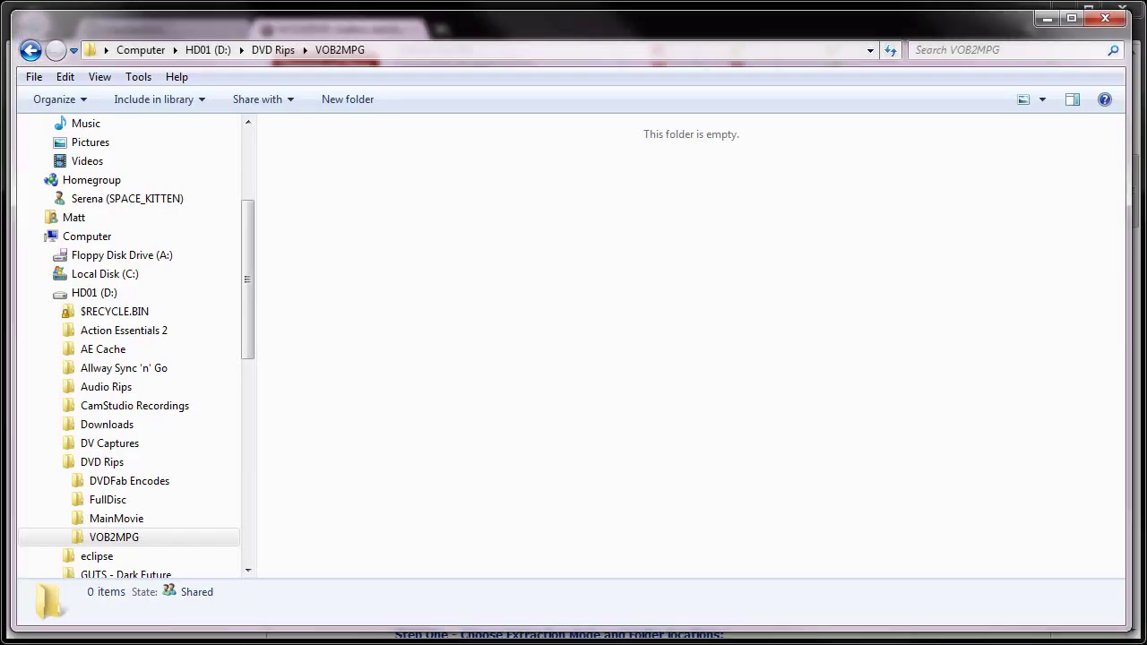
Browse Windows Explorer to DVD Rips\VOB2MPG, where Title_1-RAW.mpg is appearing
{"action": "left_click", "coordinate": [101, 462]}
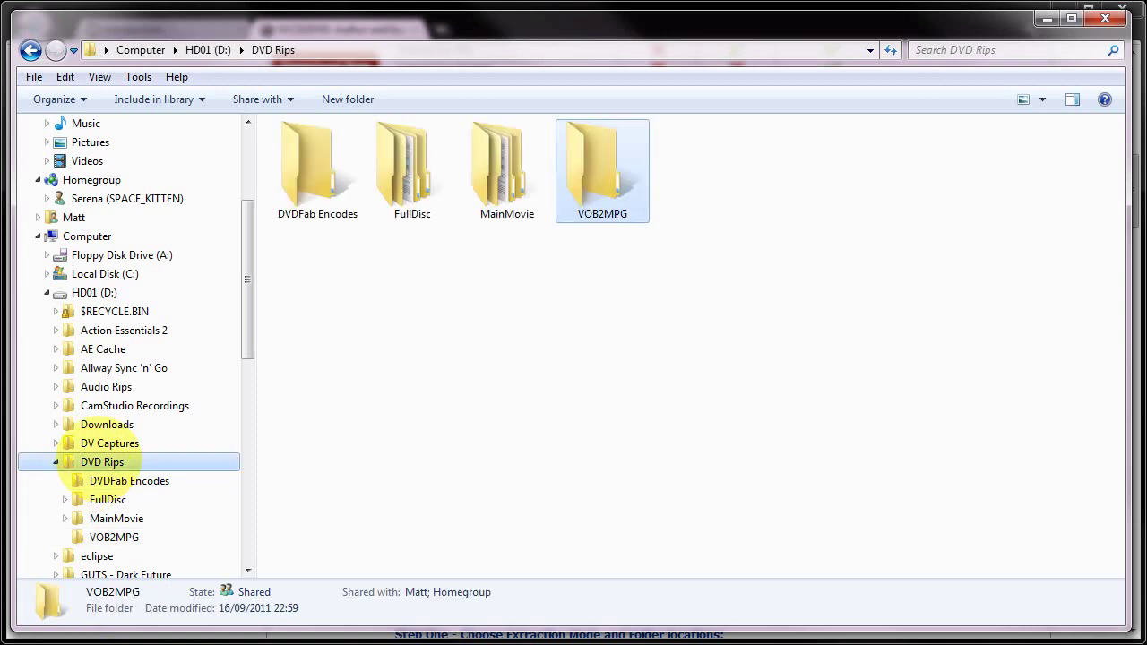
{"action": "left_click", "coordinate": [114, 536]}
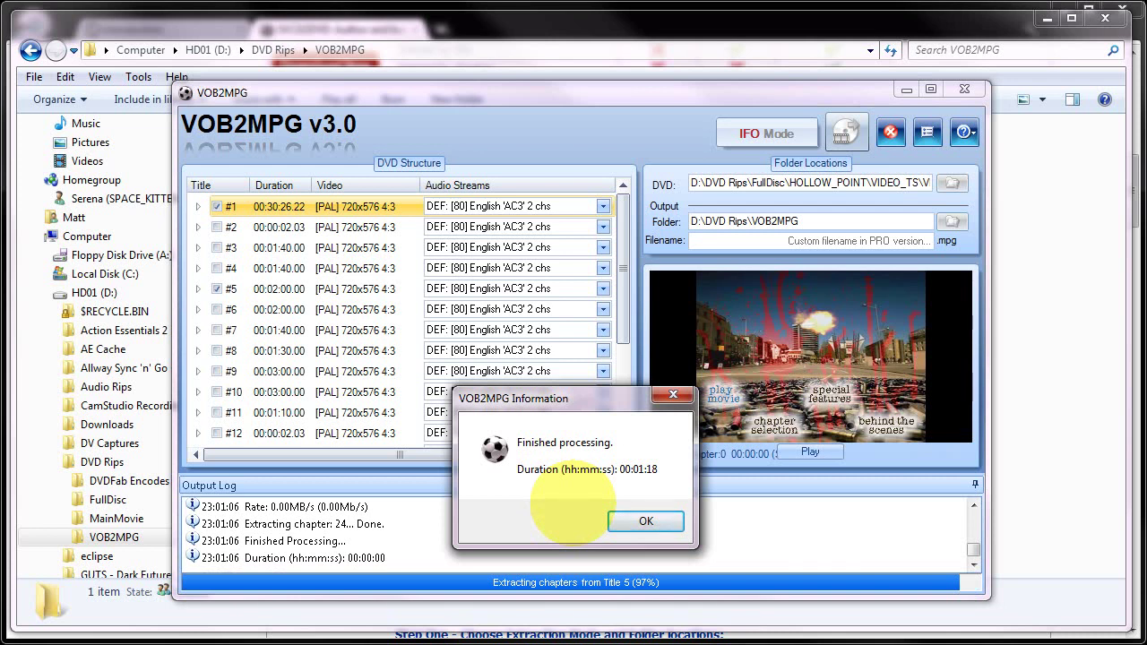
Dismiss the finished-processing and PRO-version notices, then return to the Explorer window
{"action": "left_click", "coordinate": [646, 521]}
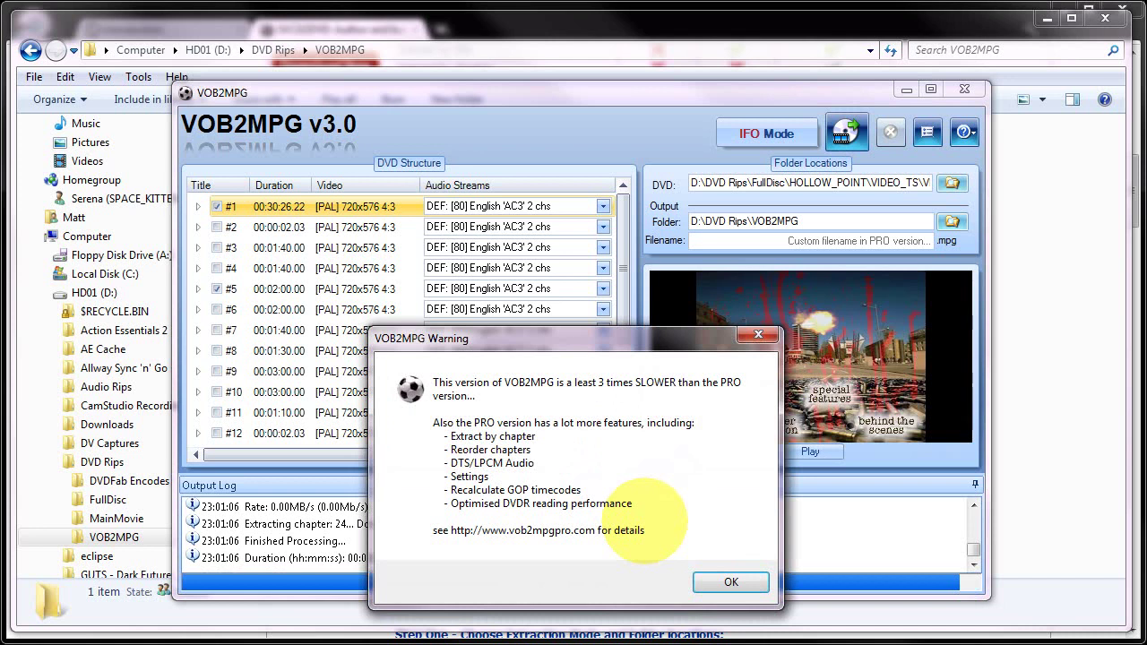
{"action": "left_click_drag", "start_coordinate": [587, 338], "coordinate": [604, 229]}
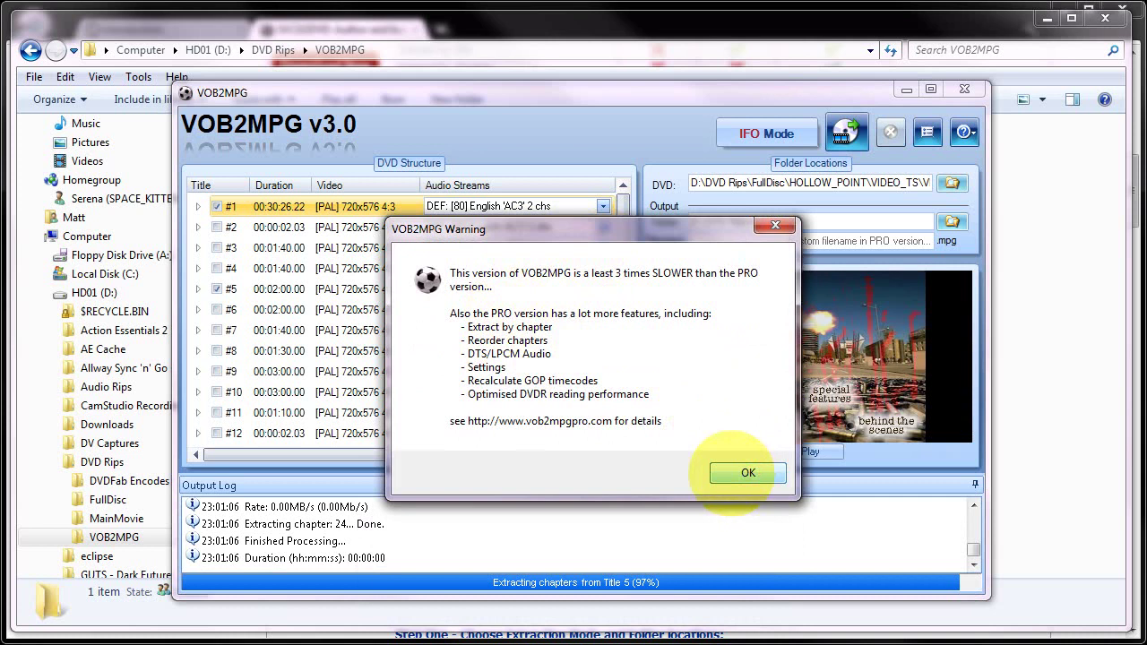
{"action": "left_click", "coordinate": [747, 473]}
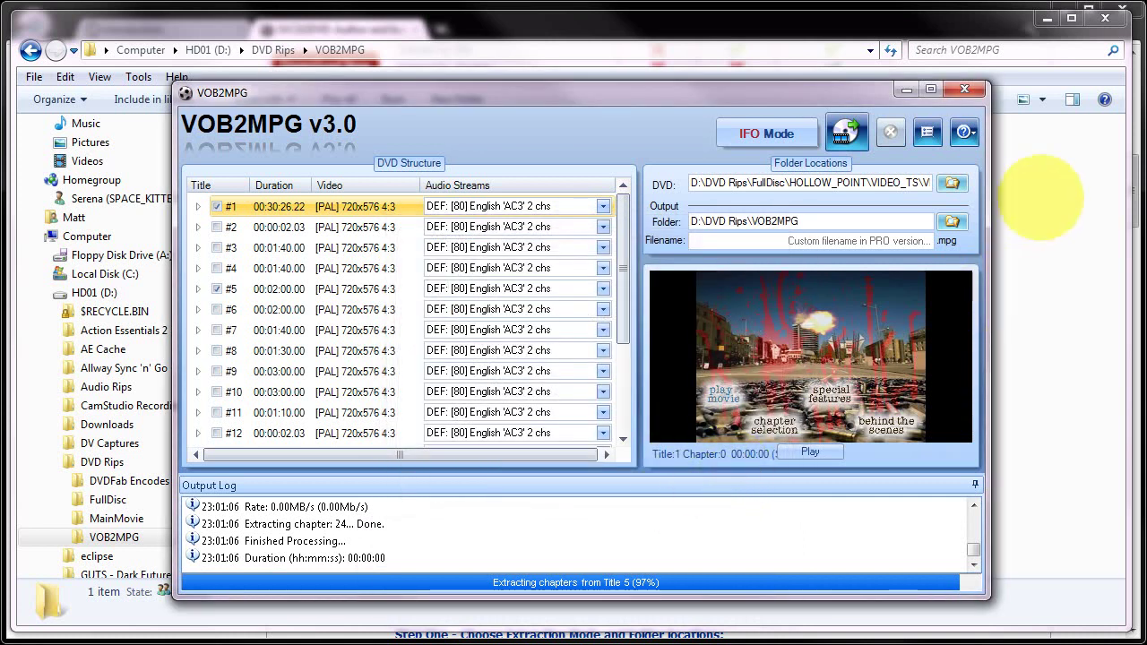
{"action": "left_click", "coordinate": [1039, 184]}
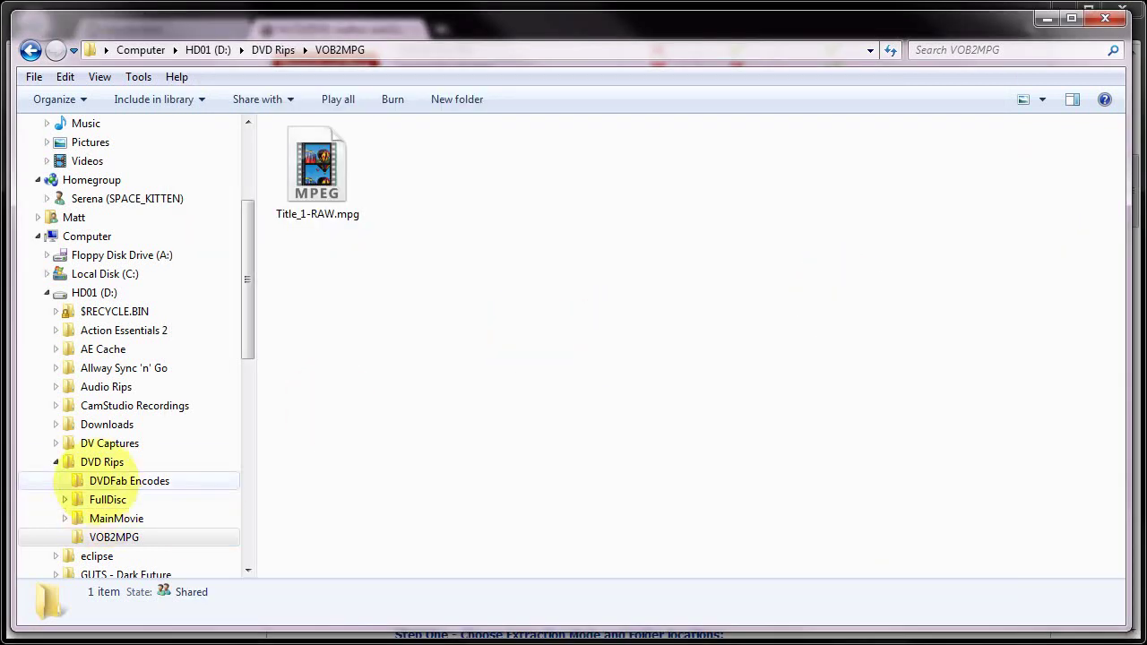
Refresh the VOB2MPG folder to show Title_1.mpg and Title_5.mpg, then play Title_1.mpg
{"action": "left_click", "coordinate": [102, 462]}
{"action": "left_click", "coordinate": [114, 537]}
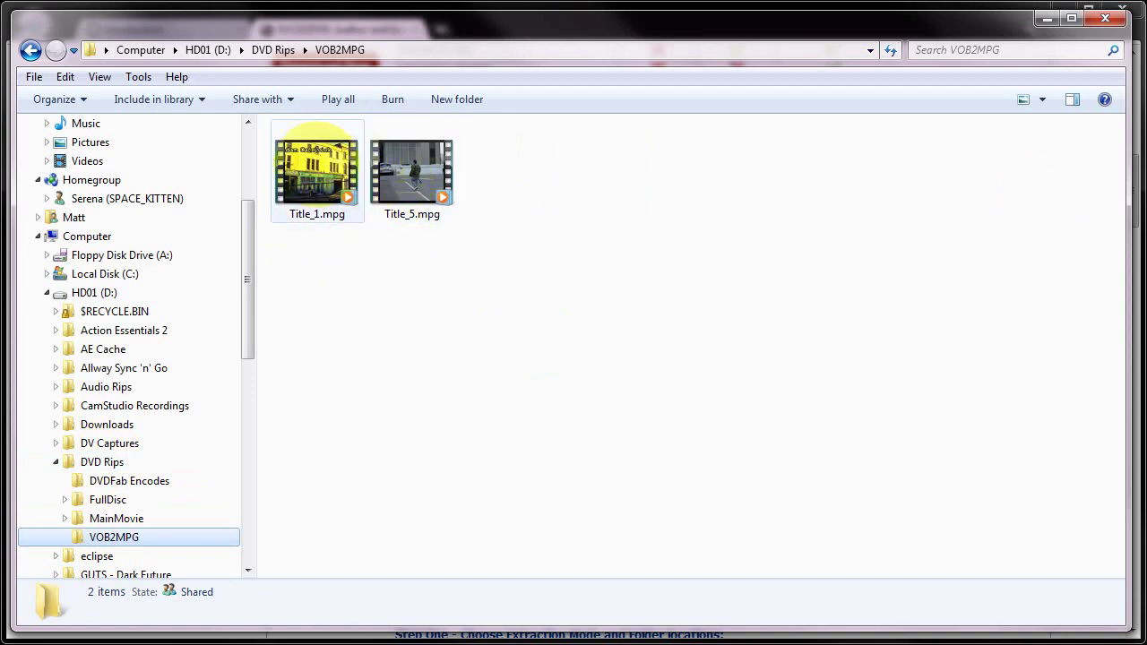
{"action": "left_click", "coordinate": [316, 148]}
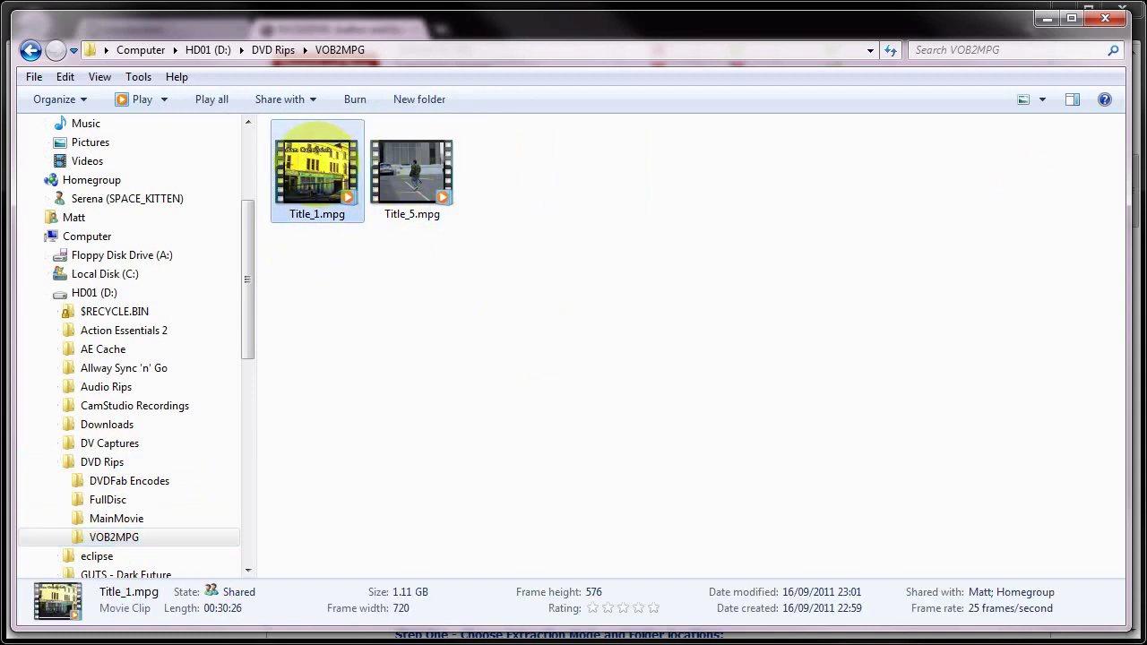
{"action": "double_click", "coordinate": [317, 152]}
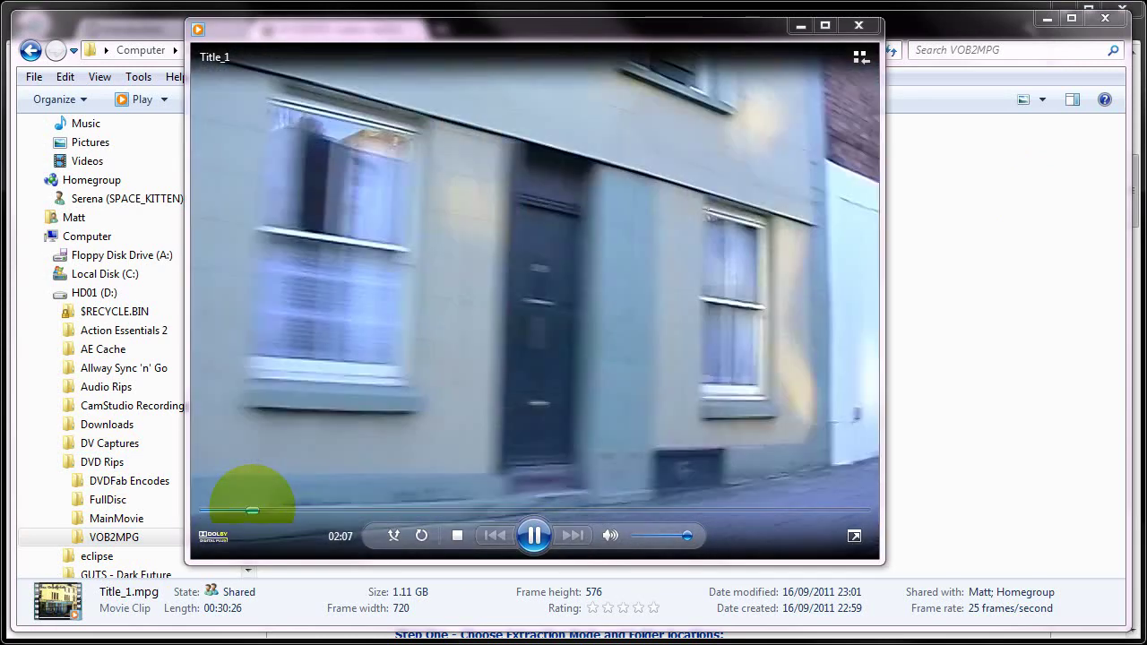
Jump Title_1.mpg ahead to about 02:09, pause it, and close Windows Media Player
{"action": "left_click", "coordinate": [258, 511]}
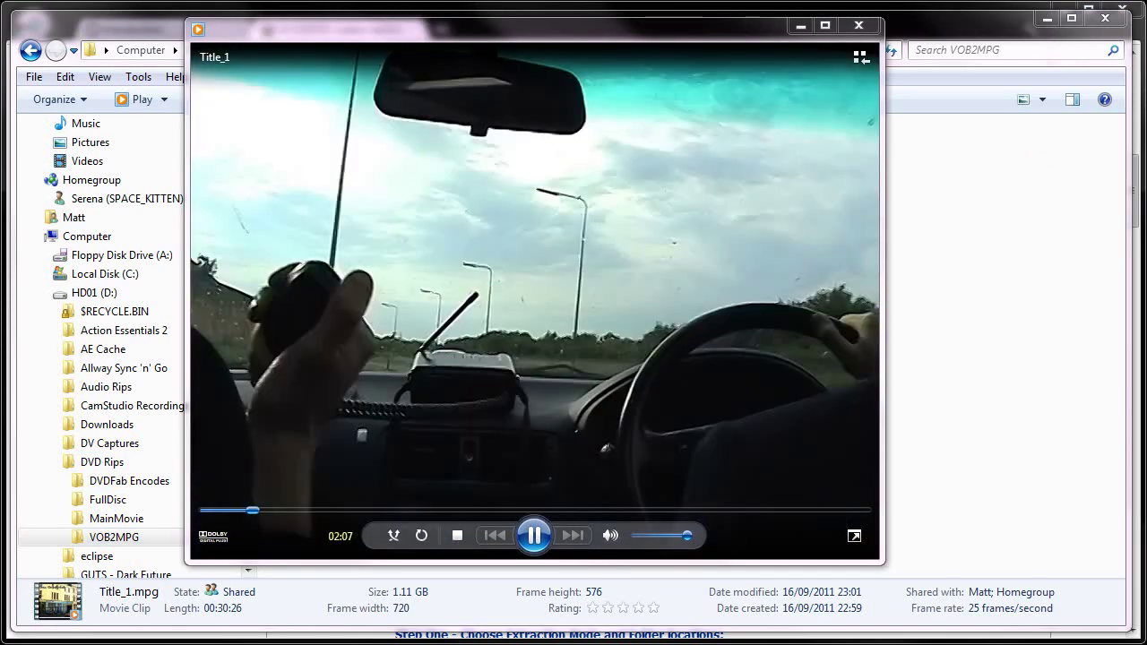
{"action": "left_click", "coordinate": [534, 535]}
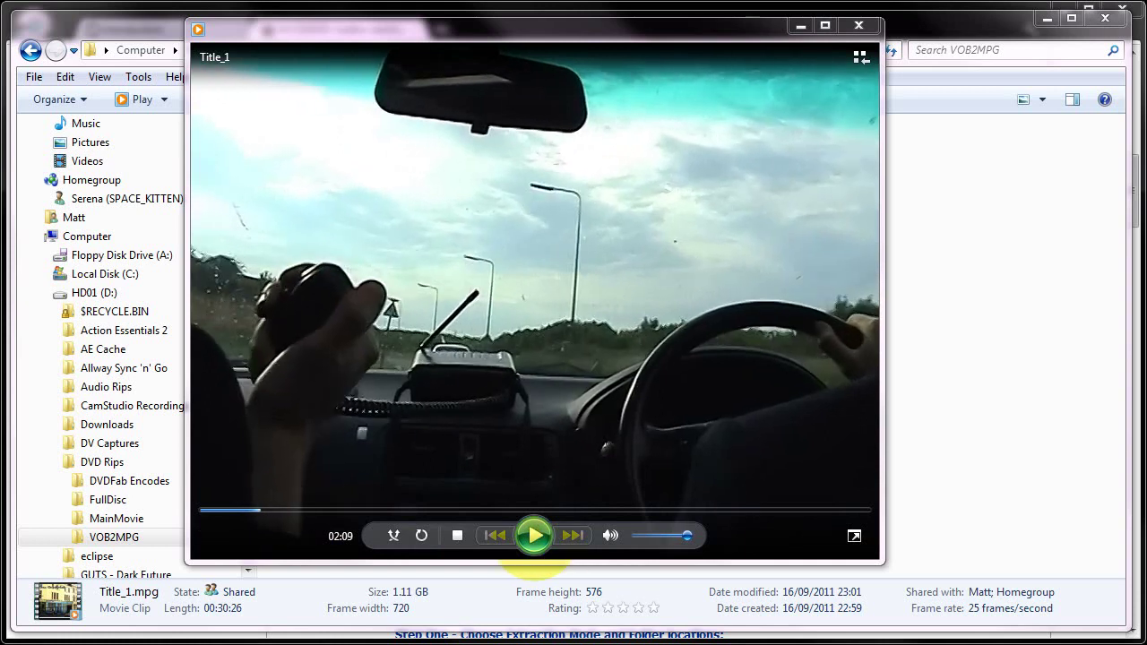
{"action": "left_click", "coordinate": [858, 25]}
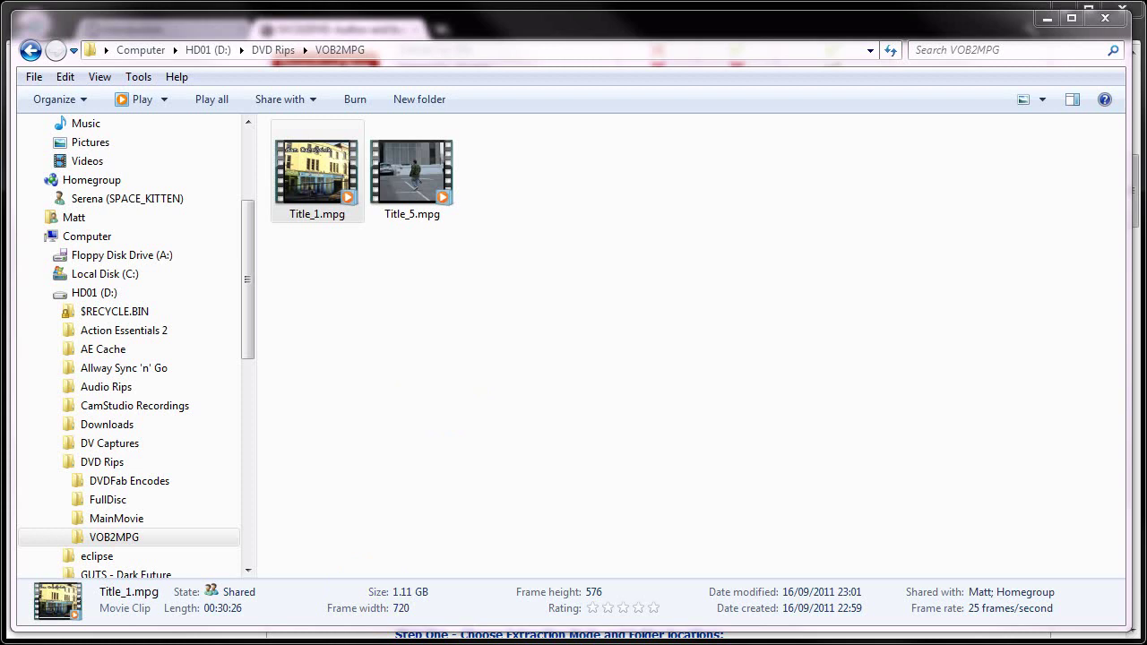
Bring VOB2MPG back to the front with Alt+Tab to check the Title 5 extraction log
{"action": "key", "text": "alt+Tab"}
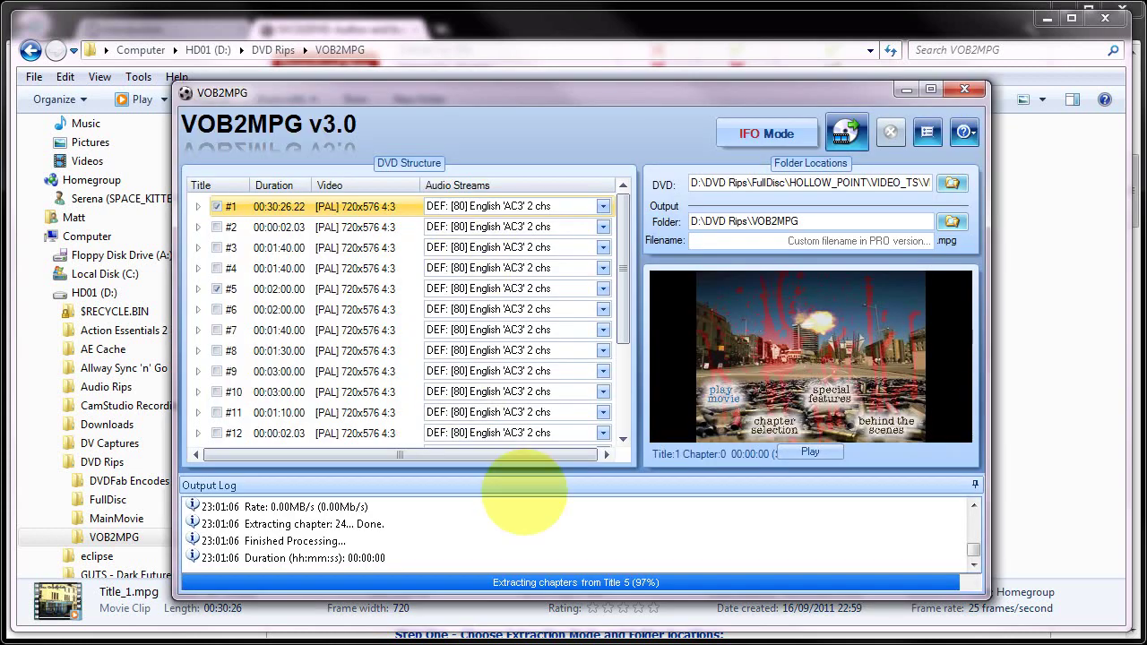